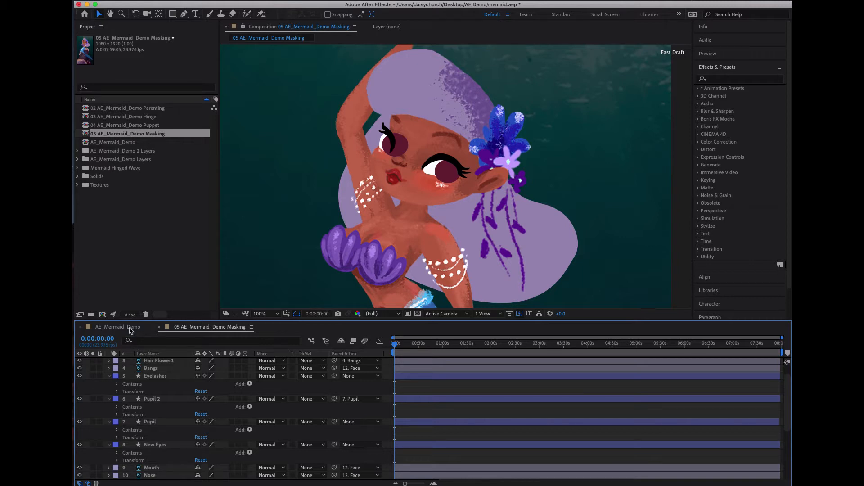
Rename the New Eyes layer to "Eye Whites"
click(172, 447)
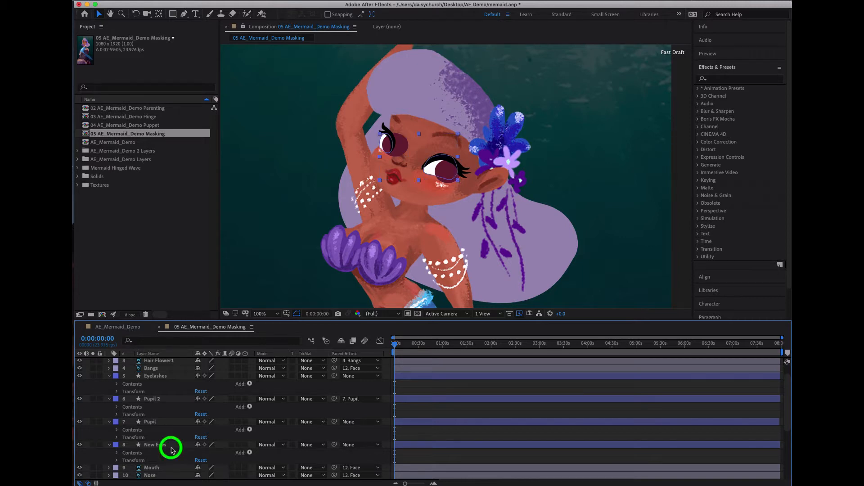
click(157, 445)
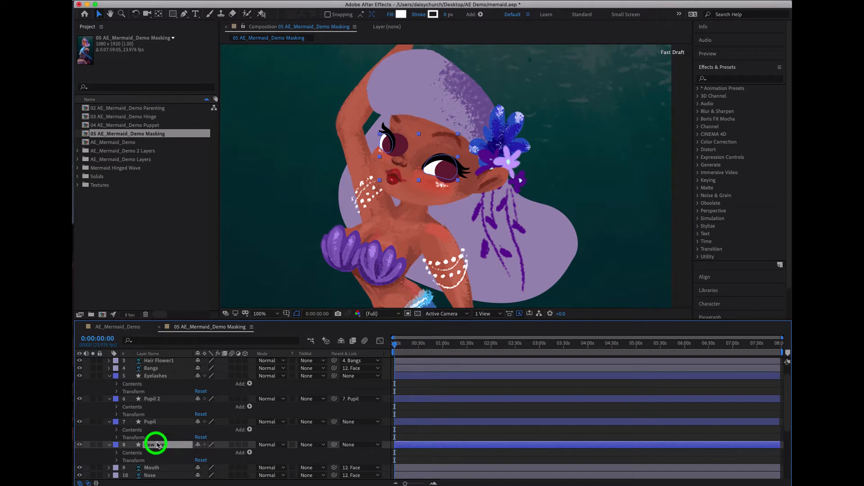
key(Return)
text(Eye Whites)
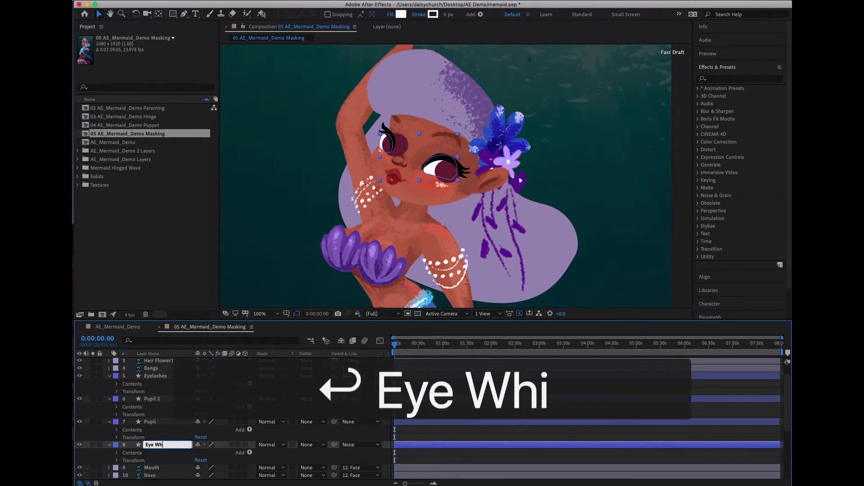
key(Return)
Rename the Pupil layer to "Pupil R"
click(170, 423)
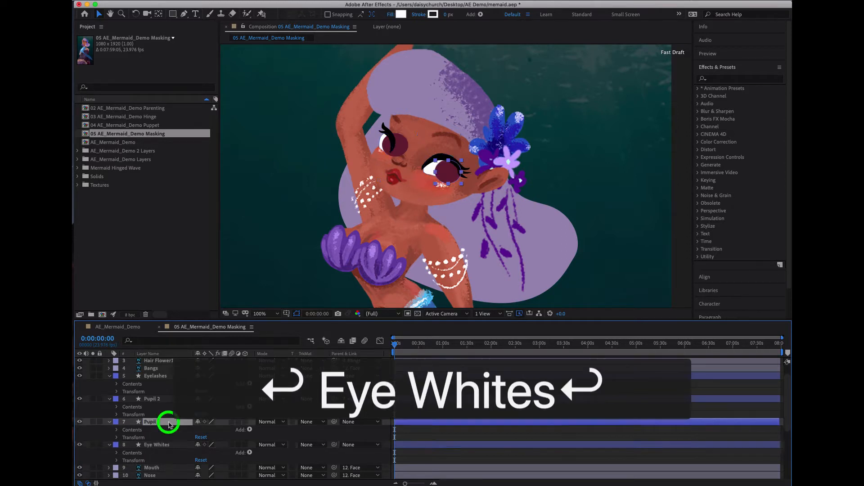
key(Return)
key(Right)
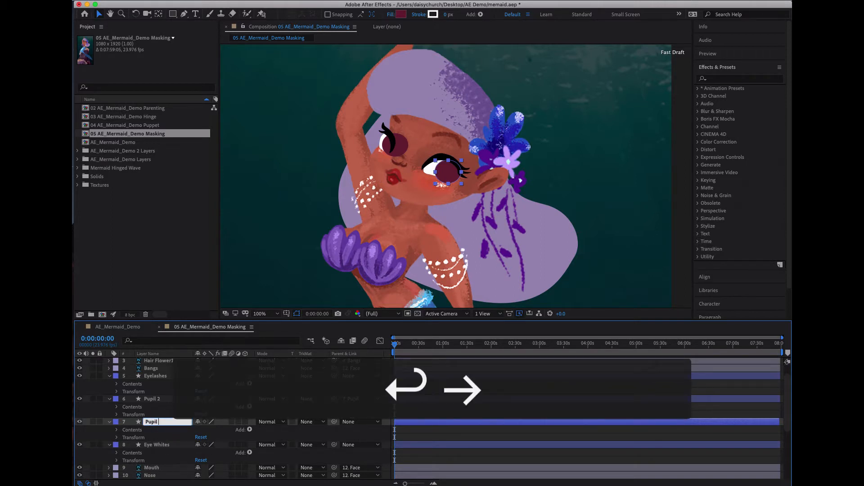
text(R)
key(Return)
Rename the Pupil 2 layer to "Pupil L"
click(159, 399)
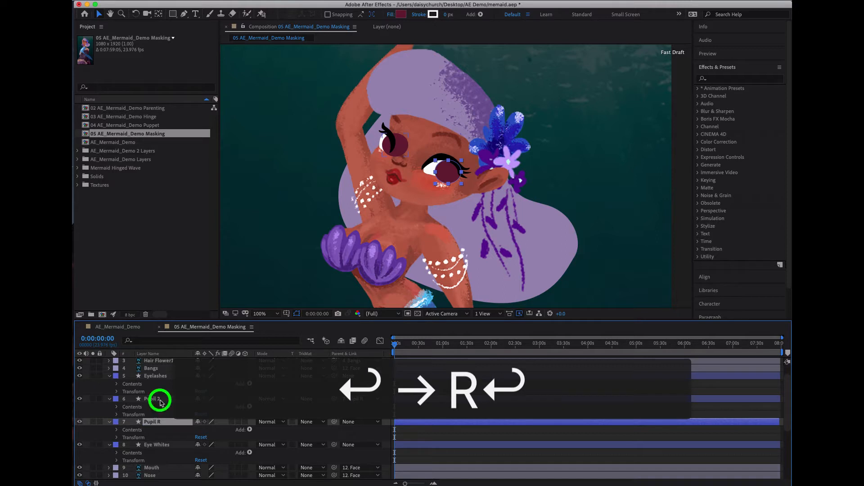
key(Return)
key(Right)
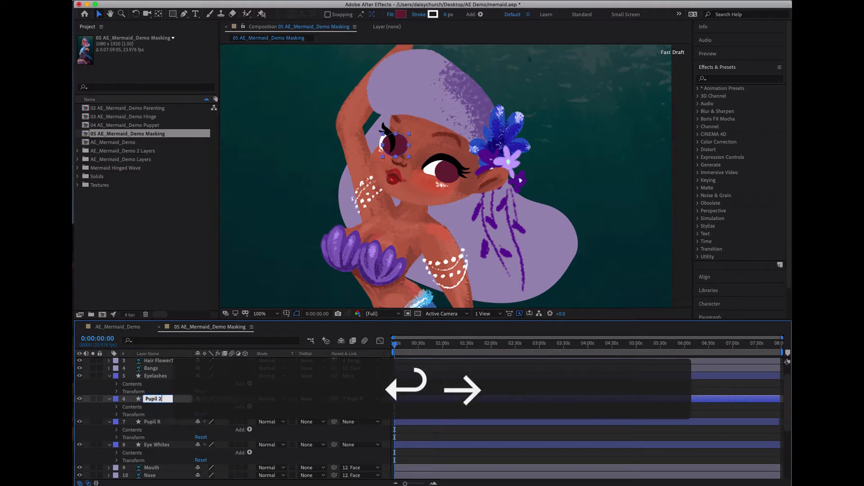
key(BackSpace)
text(L)
key(Return)
click(160, 377)
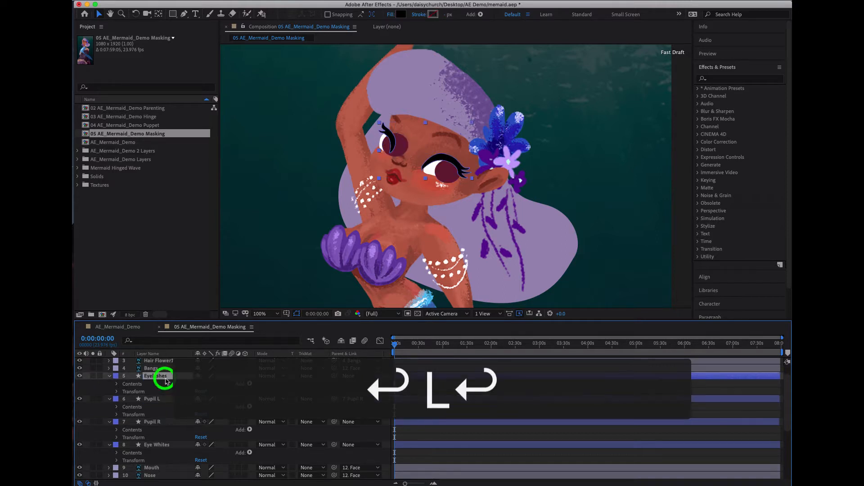
key(Return)
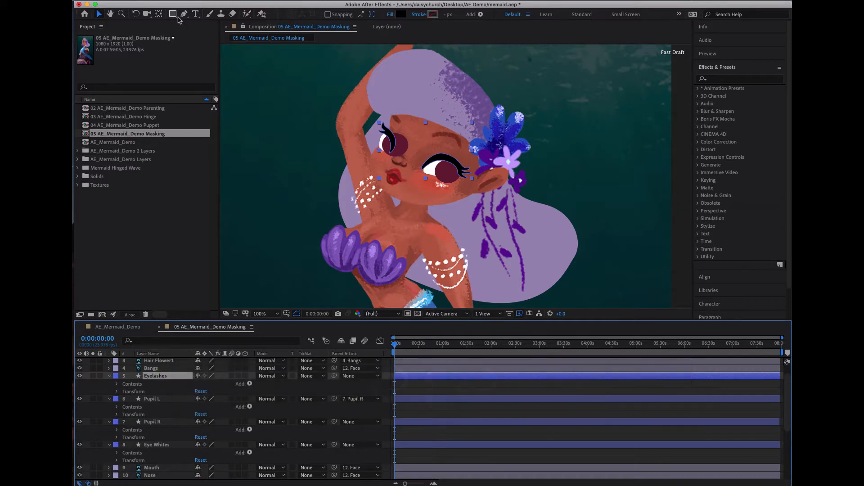
click(168, 444)
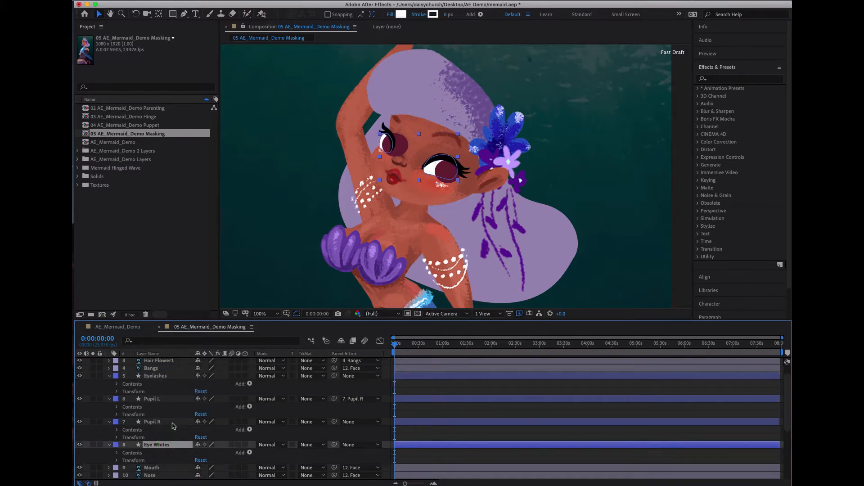
click(173, 423)
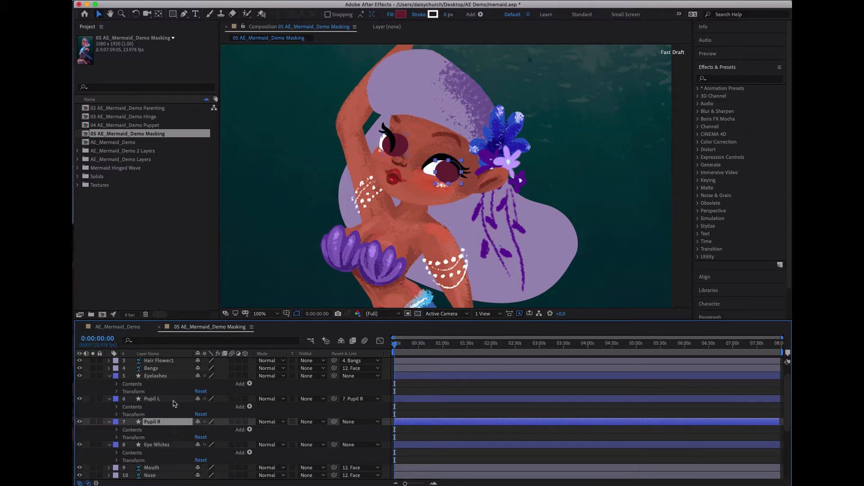
click(176, 449)
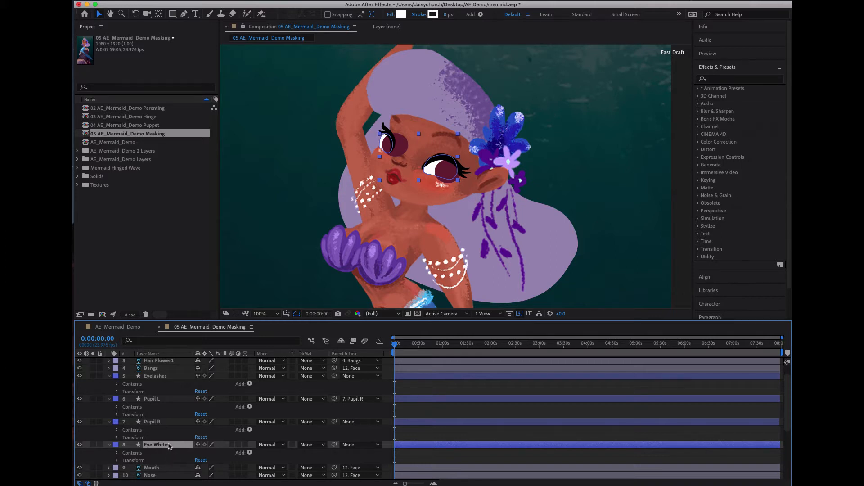
Find the Set Matte effect by searching for "set m" and apply it to the Pupil R layer
click(720, 79)
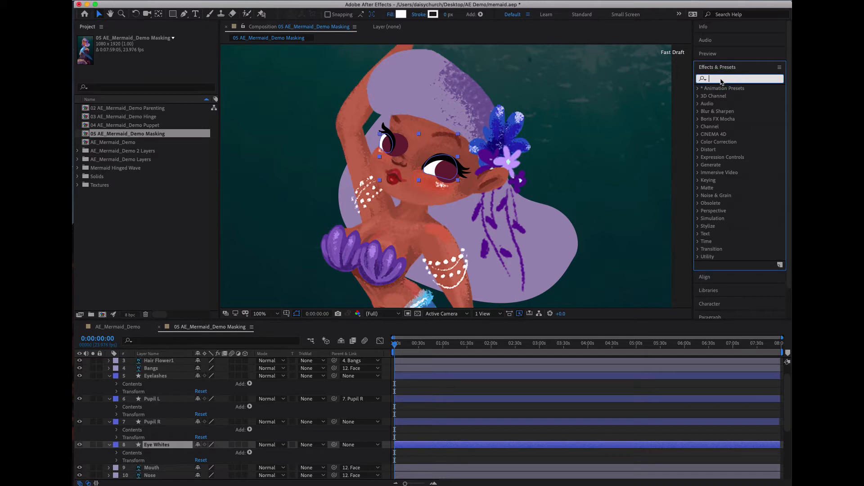
text(set)
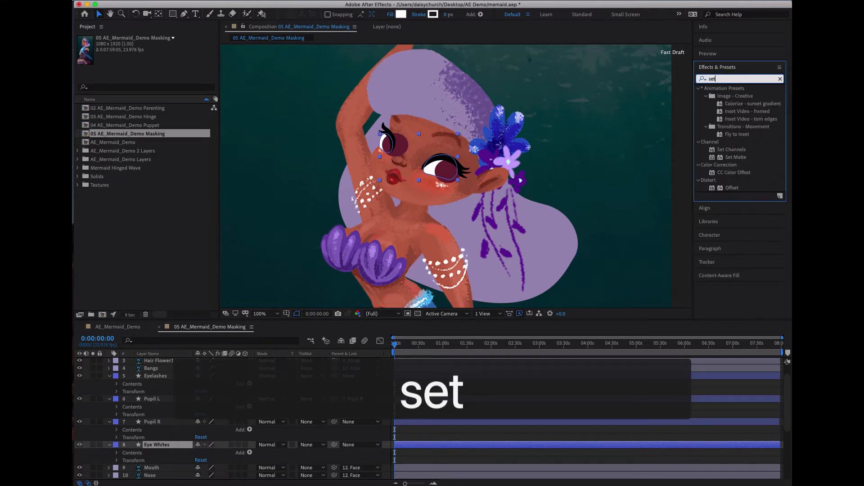
text( m)
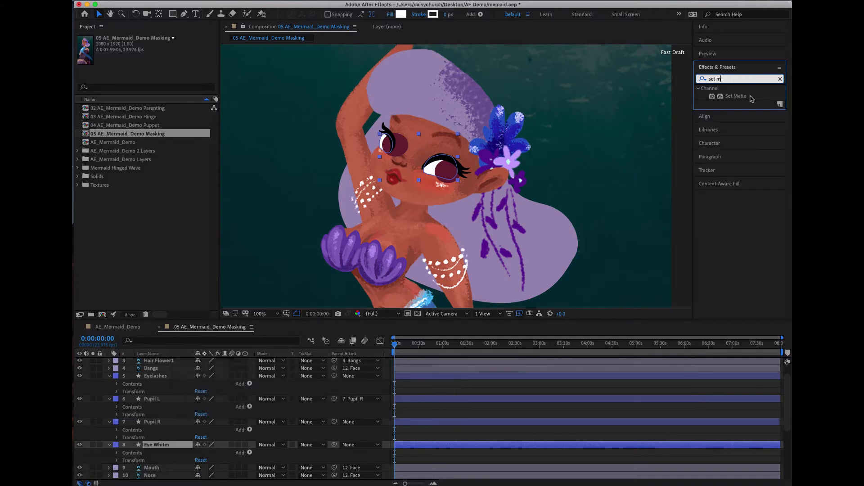
click(750, 97)
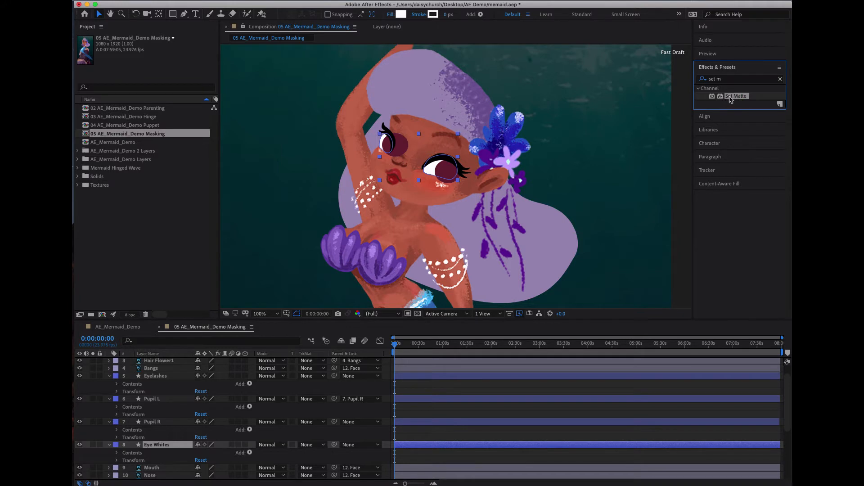
drag(732, 99, 168, 425)
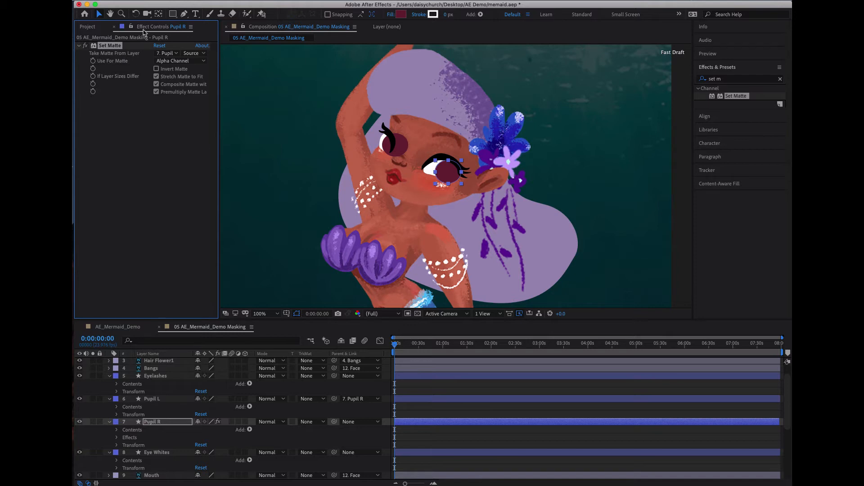
Make Pupil R's Set Matte effect take its matte from the Eye Whites layer
click(91, 28)
click(144, 28)
click(177, 54)
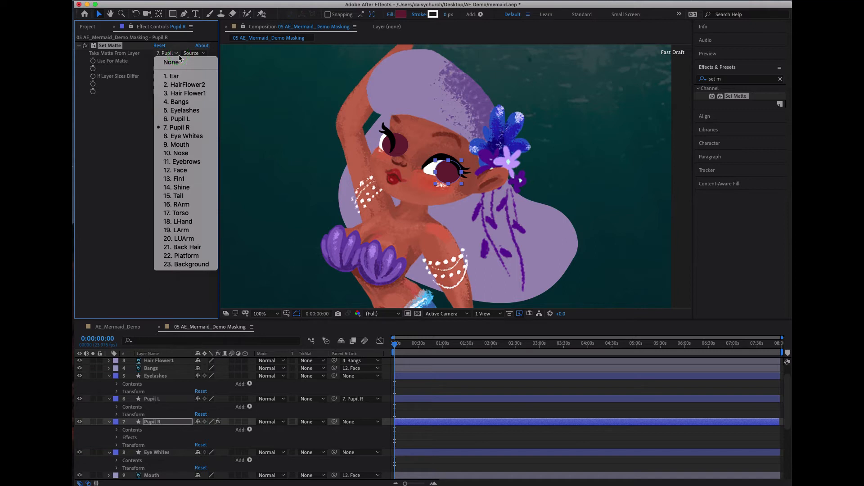
click(189, 135)
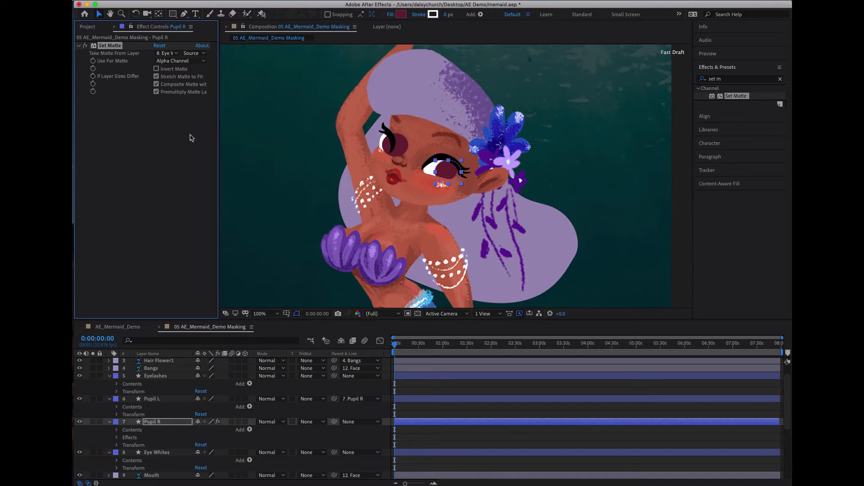
click(257, 150)
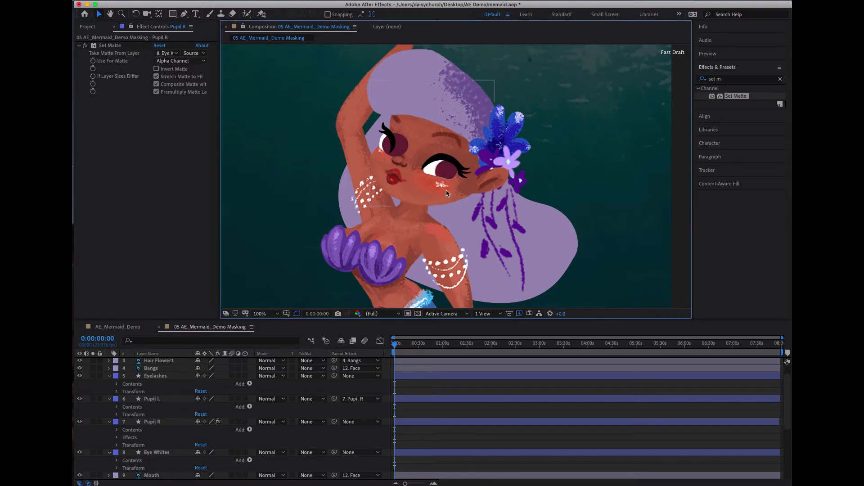
Compare the masked pupil's edge in the Off (Final Quality) preview mode and return to Fast Draft
scroll(447, 193, up, 2)
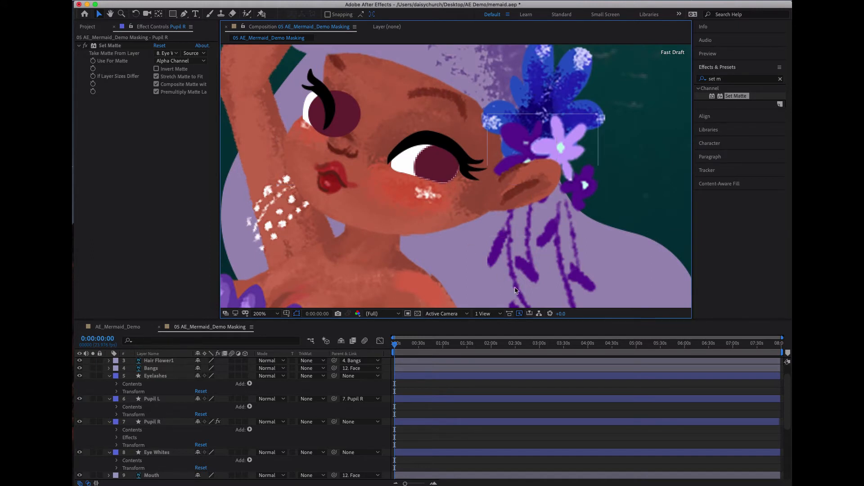
click(520, 314)
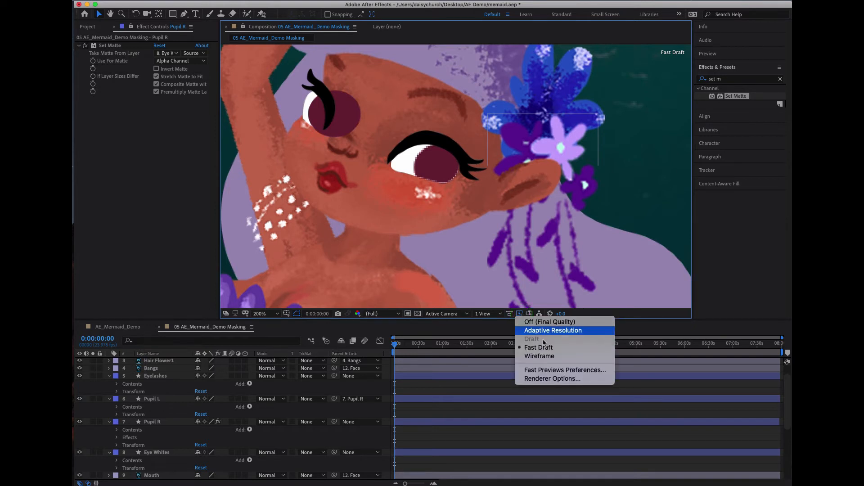
click(570, 323)
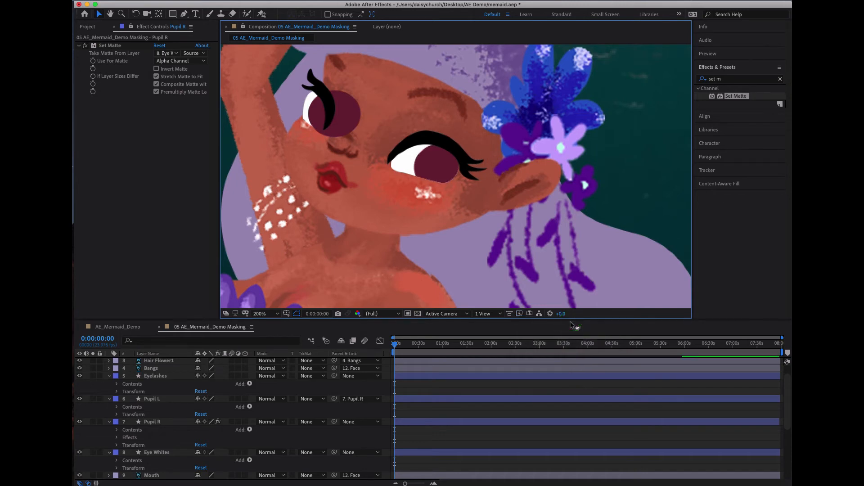
click(519, 313)
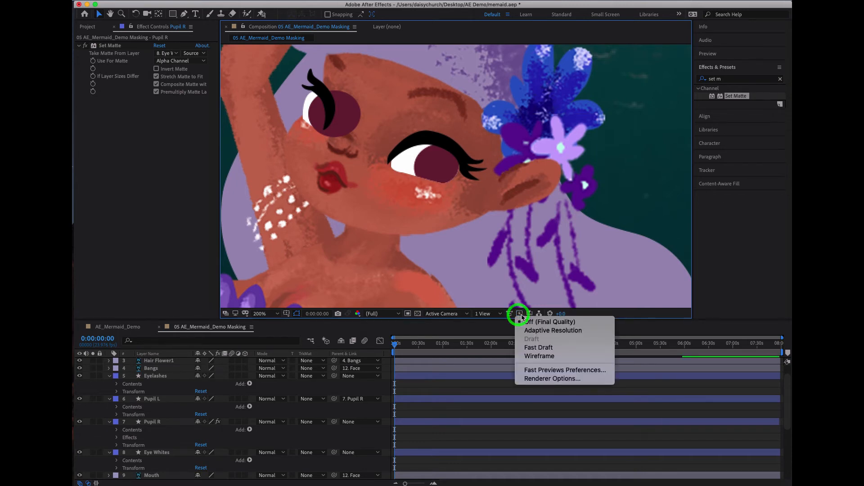
click(538, 348)
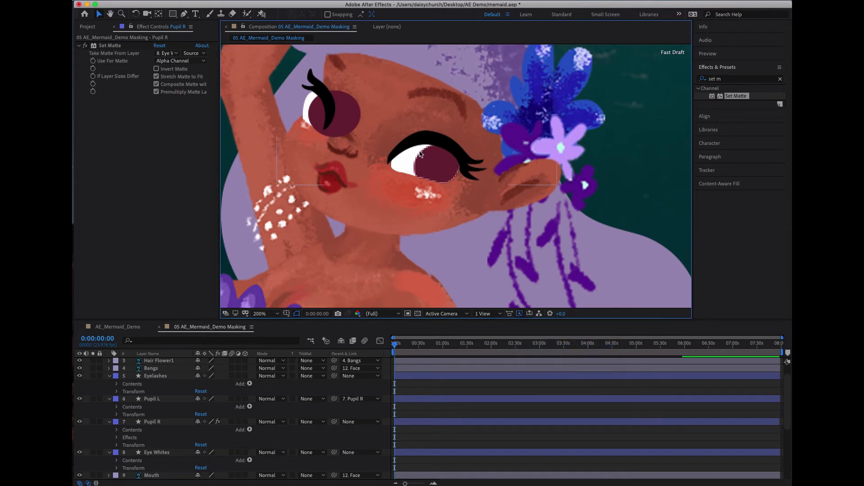
Lock the Eye Whites layer so only the pupil can be moved
click(170, 423)
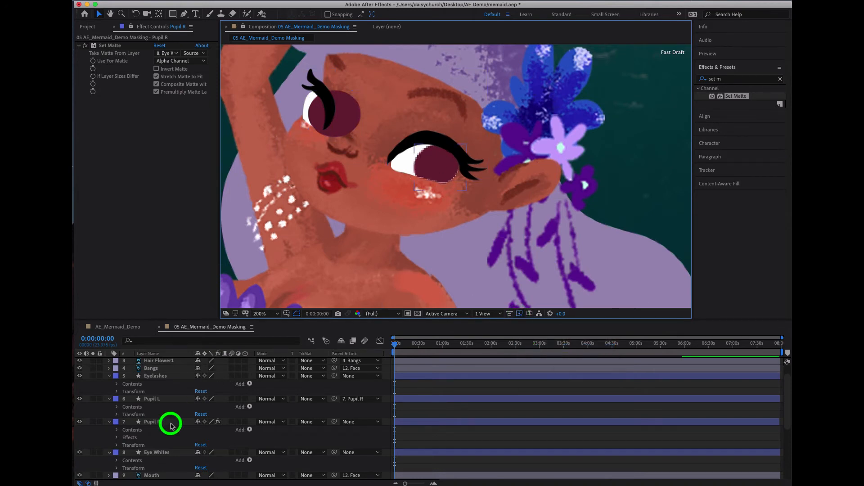
click(100, 453)
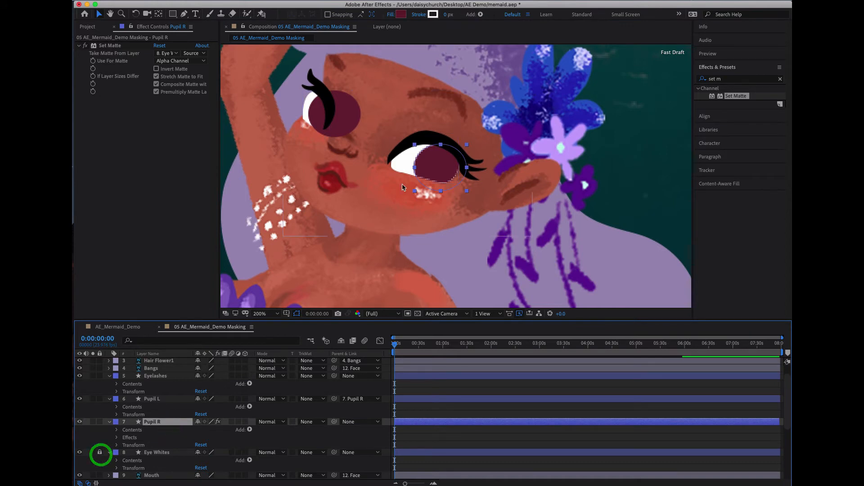
Try to move the Pupil R shape within the eye white and undo the accidental changes
drag(442, 167, 424, 169)
key(super+z)
click(400, 218)
key(super+z)
Lock the Eyelashes, Bangs, Hair Flower1, HairFlower2 and Ear layers, leaving Pupil R selected
click(175, 454)
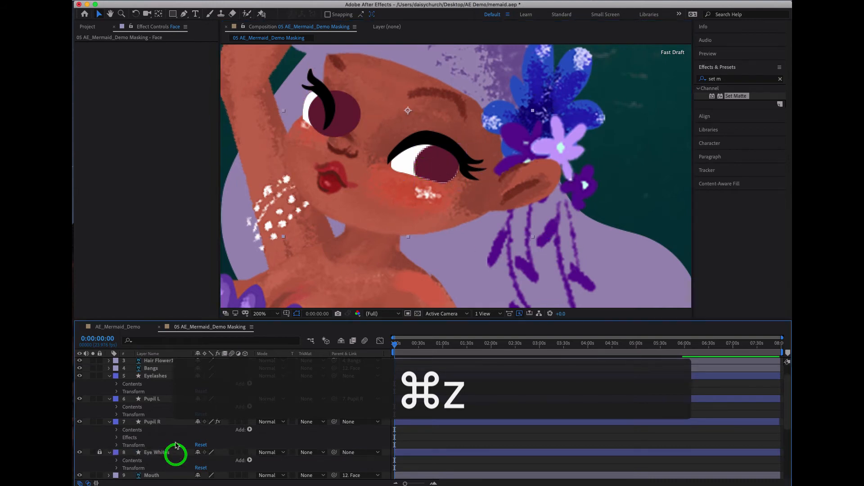
click(170, 421)
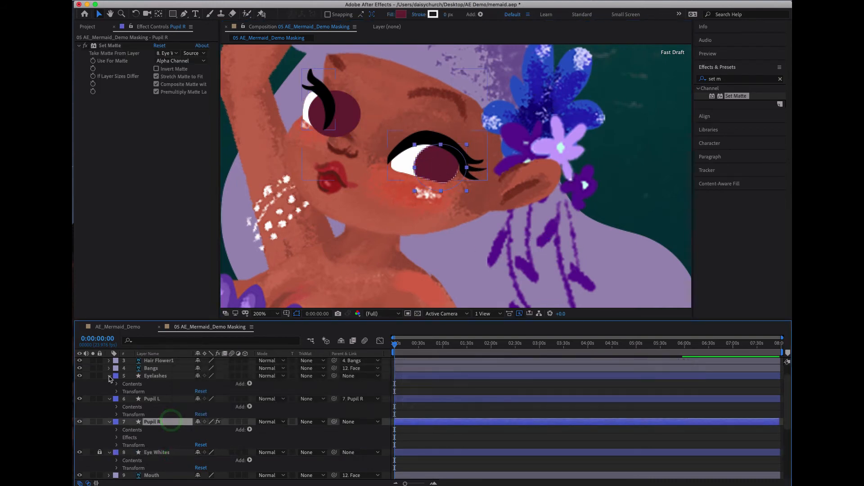
drag(100, 376, 100, 361)
scroll(103, 383, up, 2)
Test the matte by shifting Pupil R sideways across the eye white, and undo the move
click(444, 166)
drag(444, 166, 420, 162)
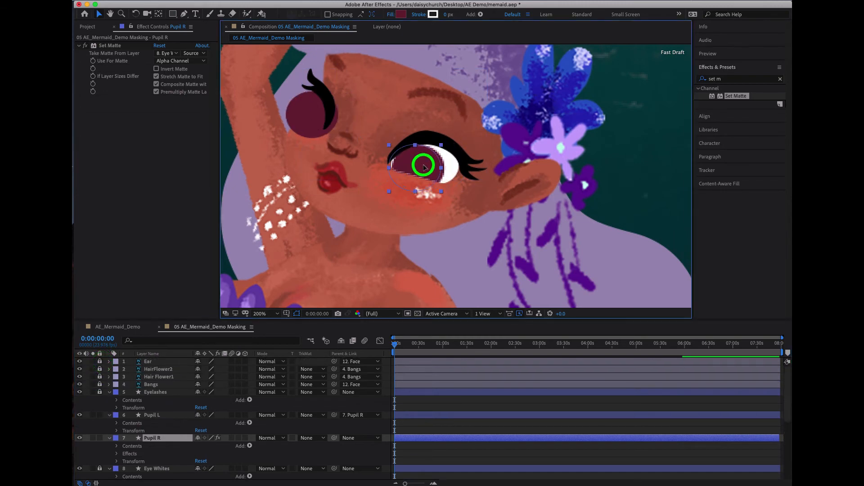
key(super+z)
click(163, 461)
click(164, 438)
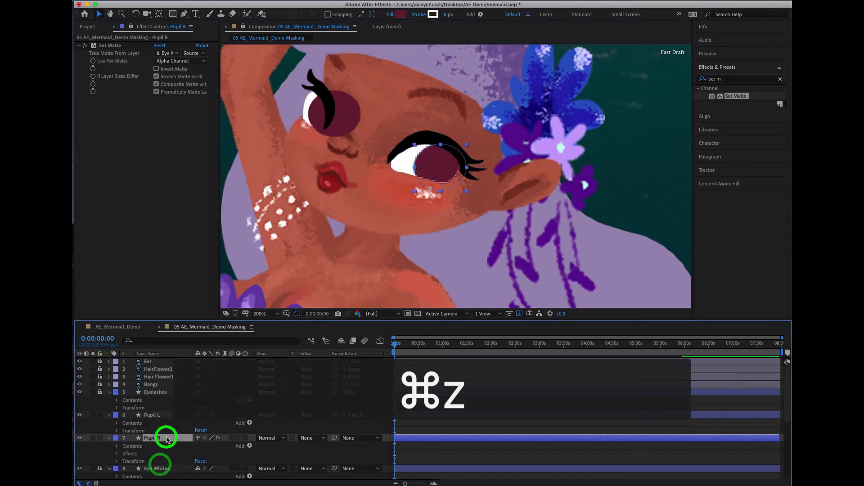
Hide the Pupil L layer and set its parent to None
click(80, 415)
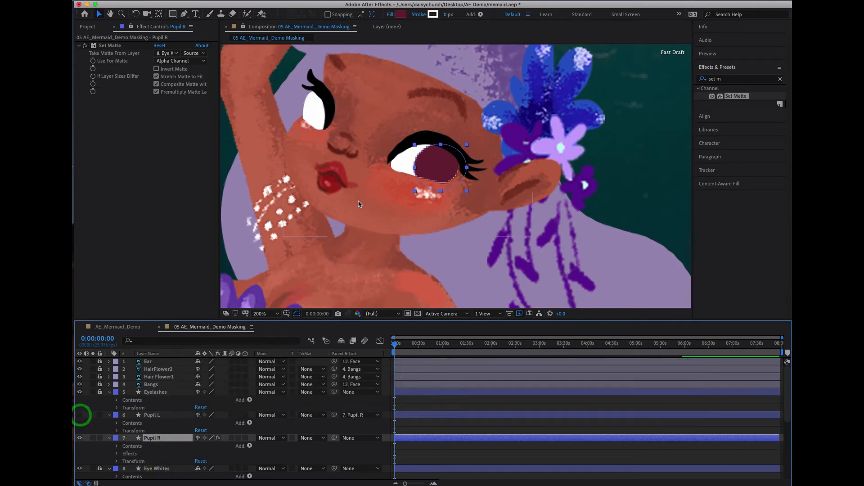
mouse_move(455, 159)
mouse_down()
mouse_move(426, 162)
mouse_move(425, 154)
mouse_move(465, 154)
mouse_up()
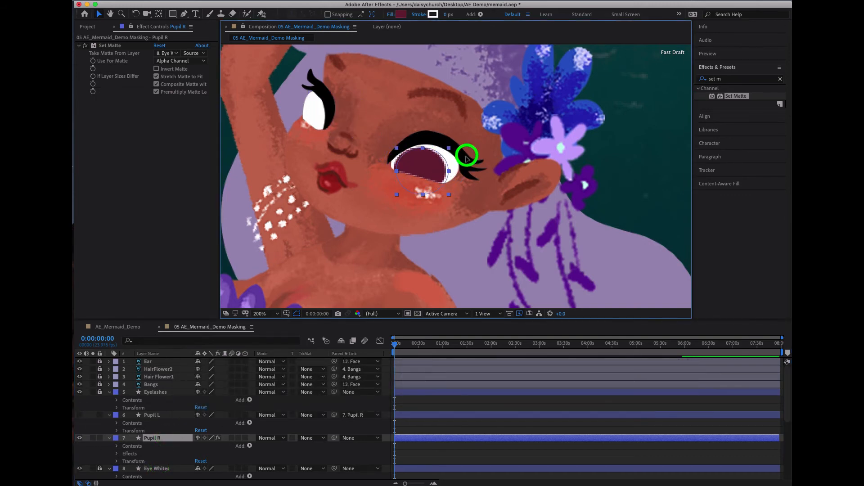
key(super+z)
click(356, 415)
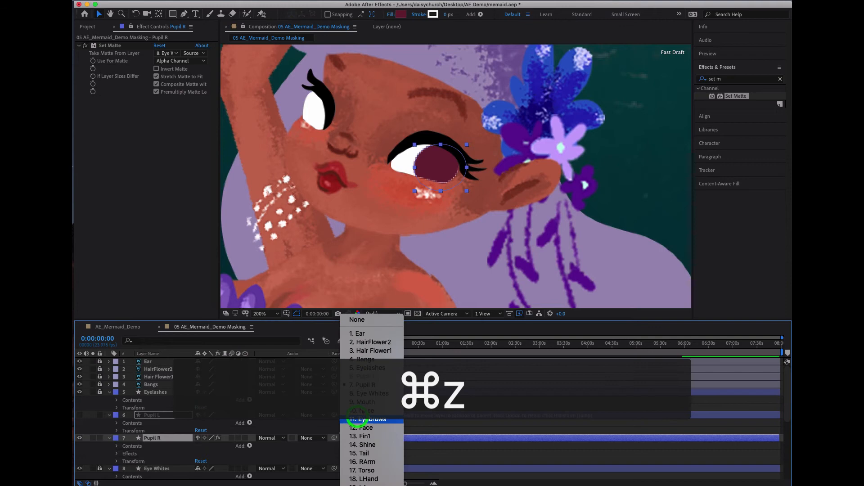
click(375, 320)
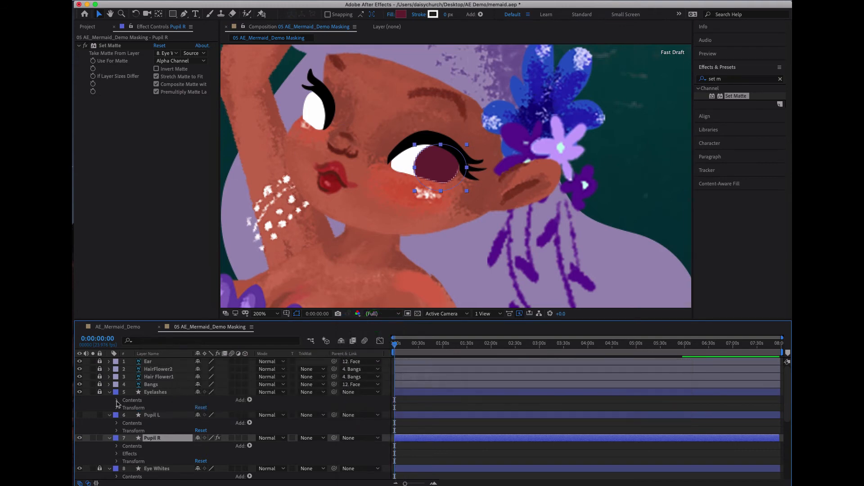
Show the Pupil L layer again and shift Pupil R slightly toward the outer corner of its eye white
click(80, 415)
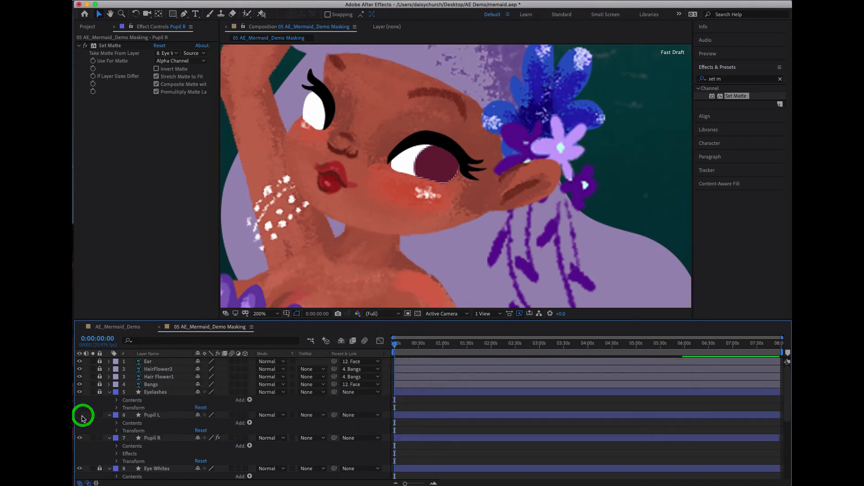
click(440, 158)
mouse_move(441, 158)
mouse_down()
mouse_move(405, 170)
mouse_move(456, 157)
mouse_move(464, 176)
mouse_move(419, 153)
mouse_move(399, 158)
mouse_move(452, 171)
mouse_move(427, 139)
mouse_move(402, 170)
mouse_move(463, 167)
mouse_move(451, 167)
mouse_up()
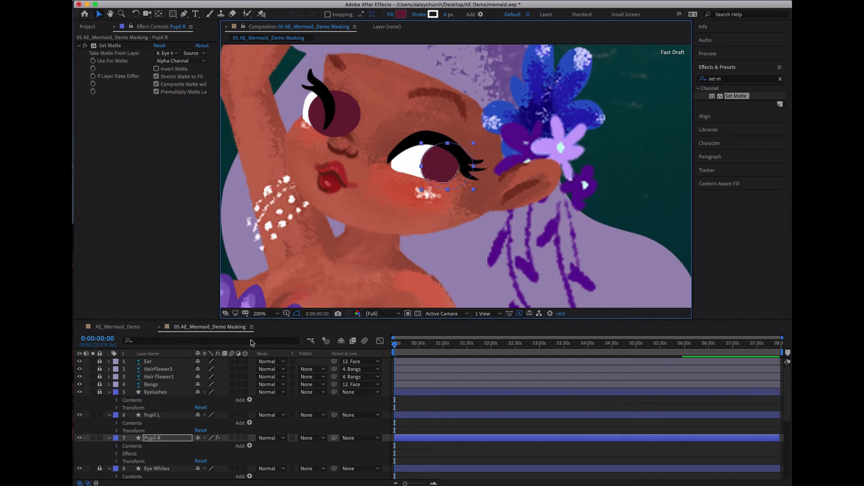
Apply the Set Matte effect to the Pupil L layer and take its matte from the Eye Whites layer
click(164, 415)
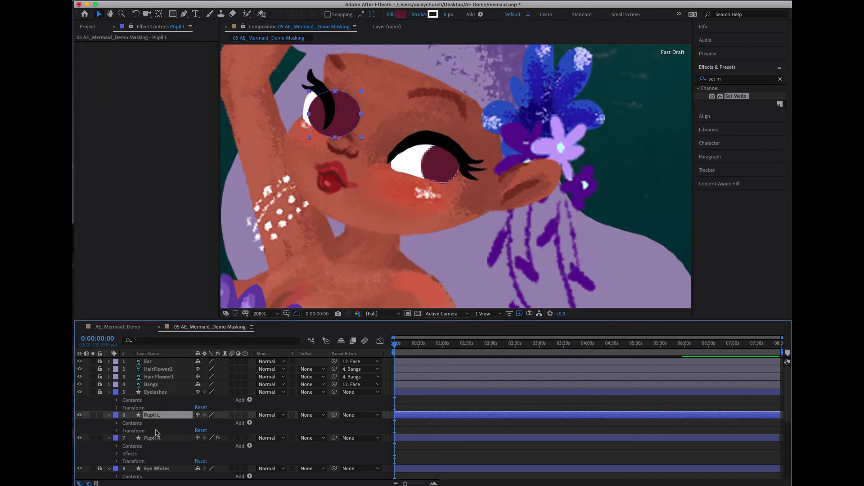
click(726, 79)
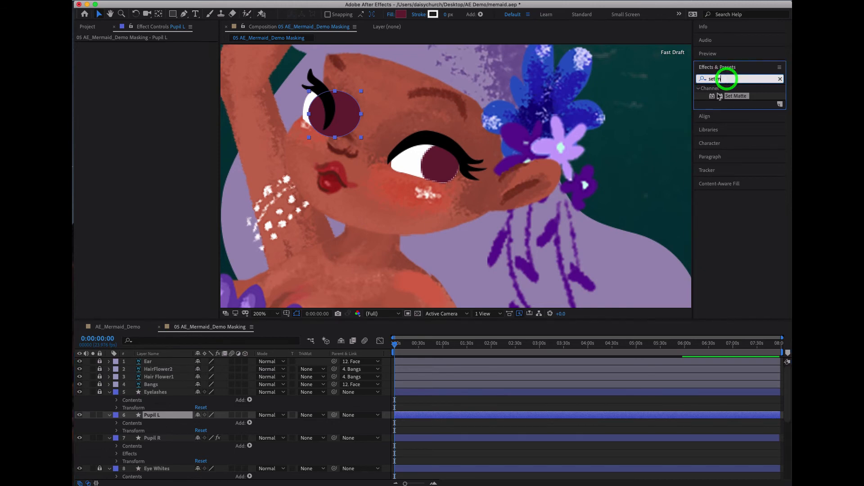
drag(712, 98, 167, 415)
click(176, 53)
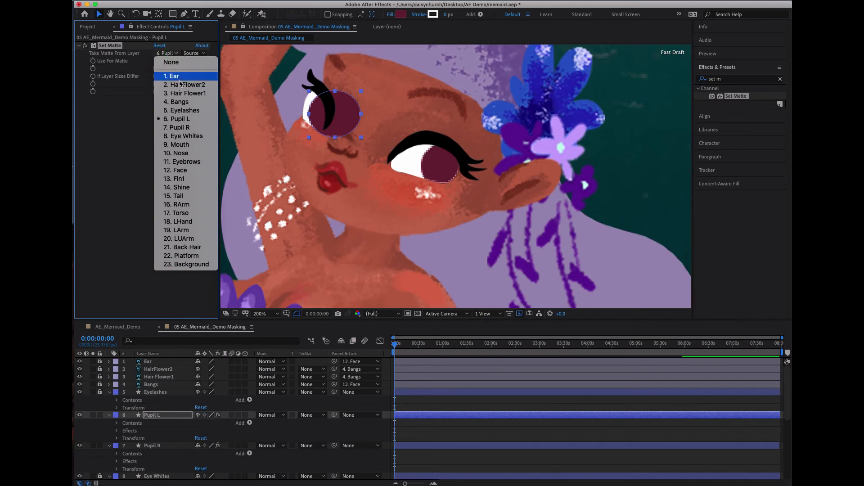
click(190, 138)
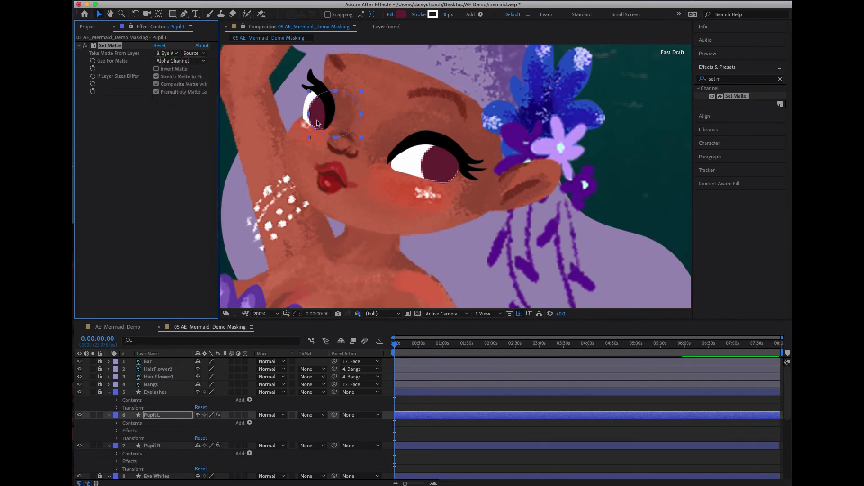
Test both mattes by moving Pupil L and Pupil R around, leaving each pupil on the ear-facing side of its eye white
drag(320, 122, 278, 116)
drag(437, 168, 440, 172)
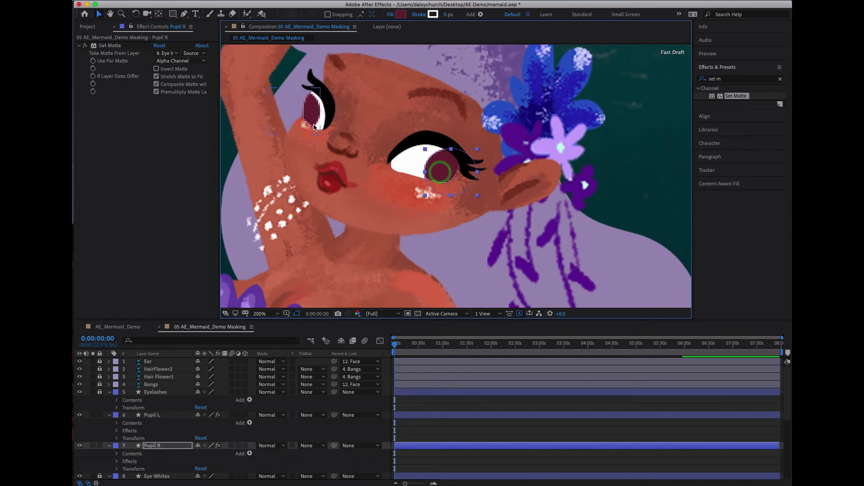
drag(311, 113, 336, 130)
drag(447, 174, 419, 177)
mouse_move(323, 109)
mouse_down()
mouse_move(332, 102)
mouse_move(314, 97)
mouse_move(339, 103)
mouse_up()
click(432, 159)
drag(432, 161, 452, 149)
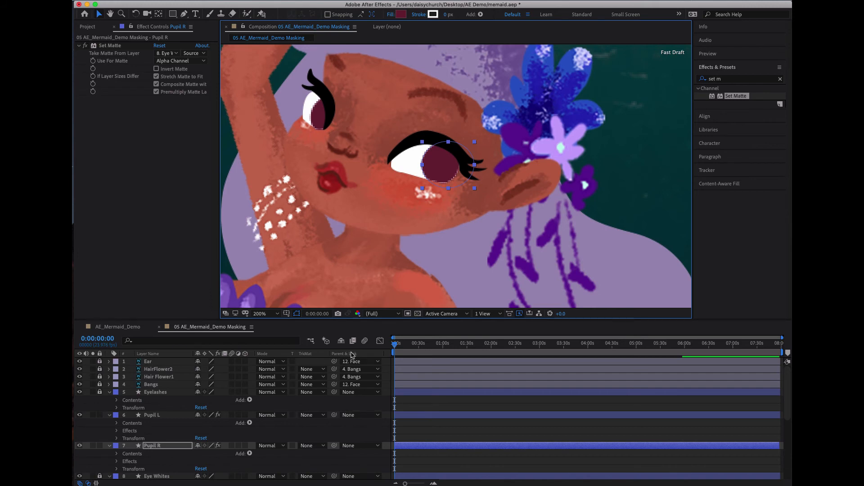
Parent Pupil L to Pupil R and nudge Pupil R to test that both pupils move together
drag(334, 415, 180, 446)
mouse_move(435, 162)
mouse_down()
mouse_move(410, 169)
mouse_move(396, 159)
mouse_move(422, 153)
mouse_move(440, 165)
mouse_up()
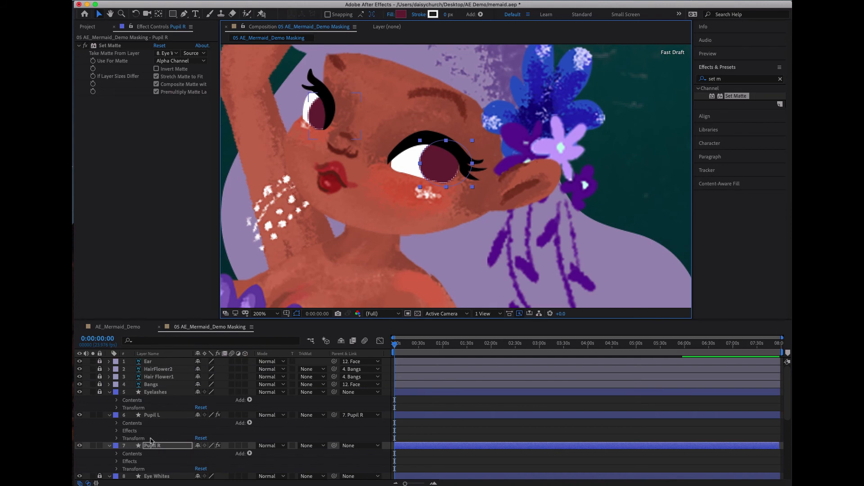
Set starting Position keyframes for Pupil L and Pupil R at 0:00:00:00
click(117, 439)
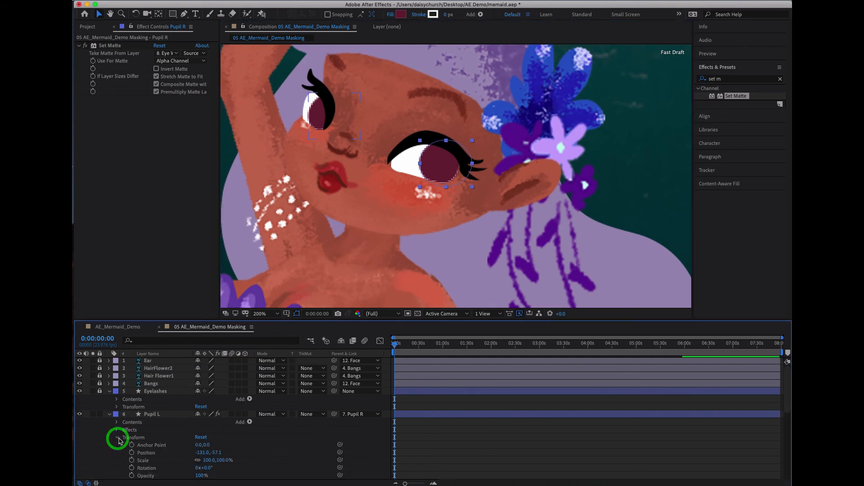
scroll(129, 444, down, 1)
click(132, 438)
scroll(131, 438, down, 1)
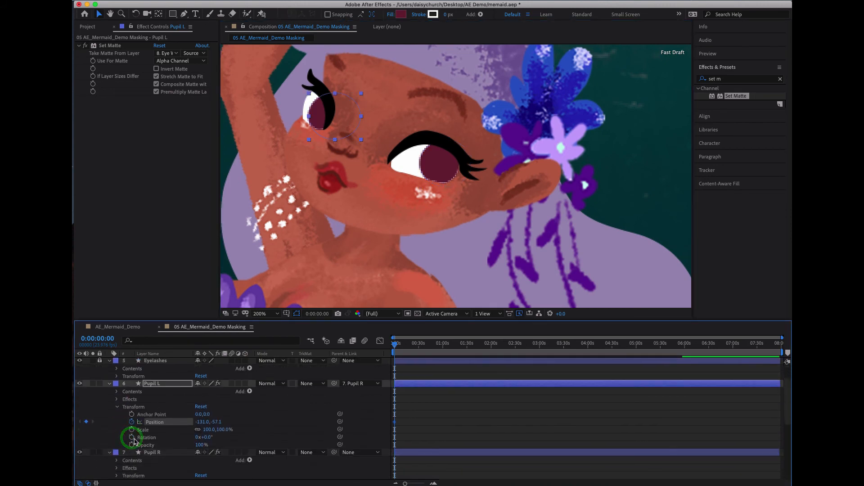
scroll(126, 442, down, 1)
click(117, 460)
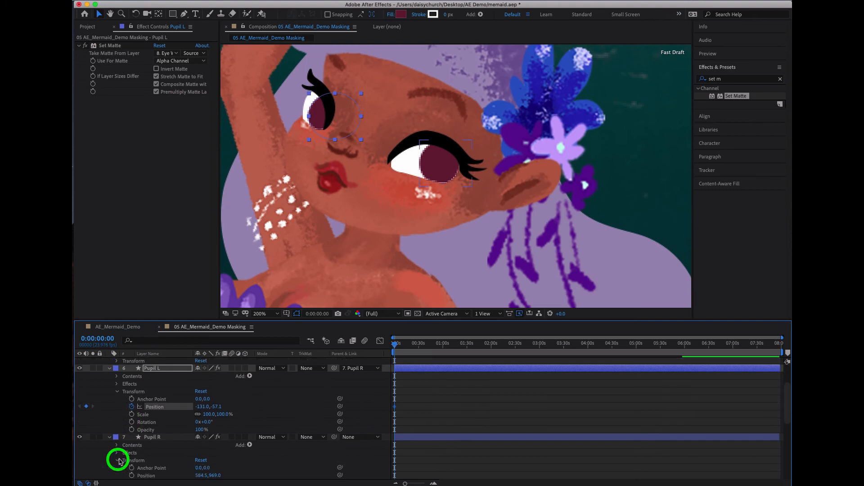
scroll(118, 457, down, 2)
click(131, 437)
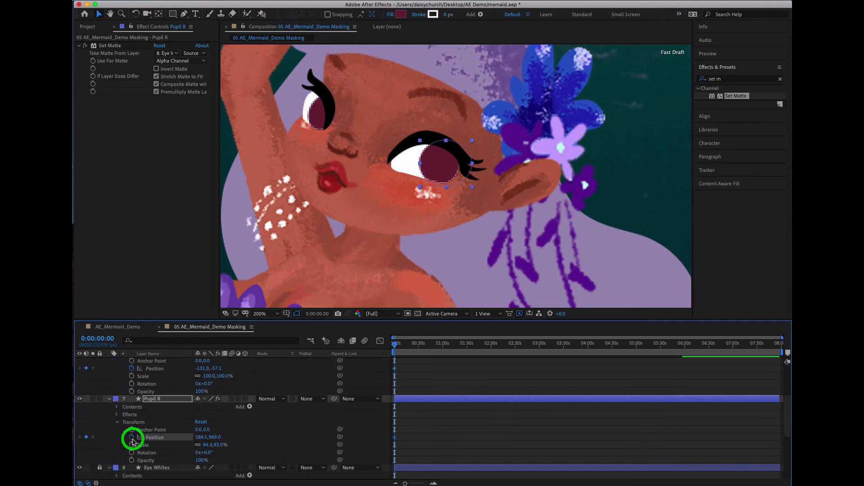
Keyframe Pupil R at 0:01:22:16 by moving it toward the nose to position 546.5, 961.0, and scrub to 0:01:34:23
drag(395, 347, 461, 347)
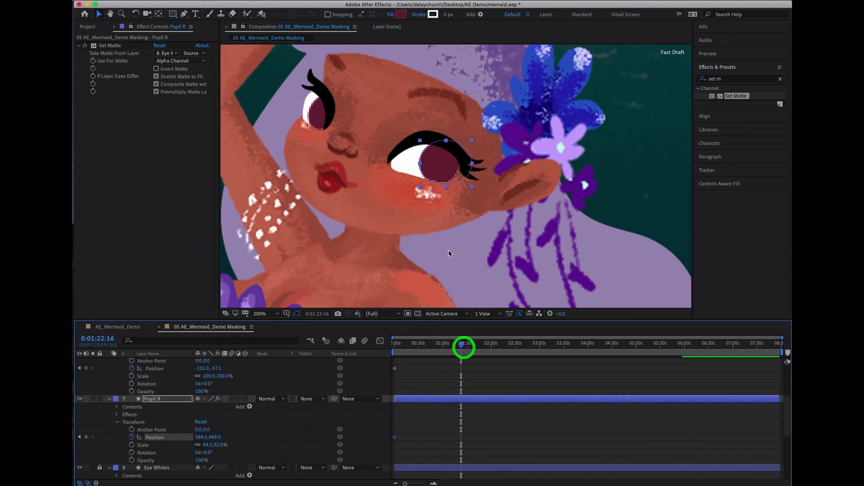
drag(433, 168, 408, 165)
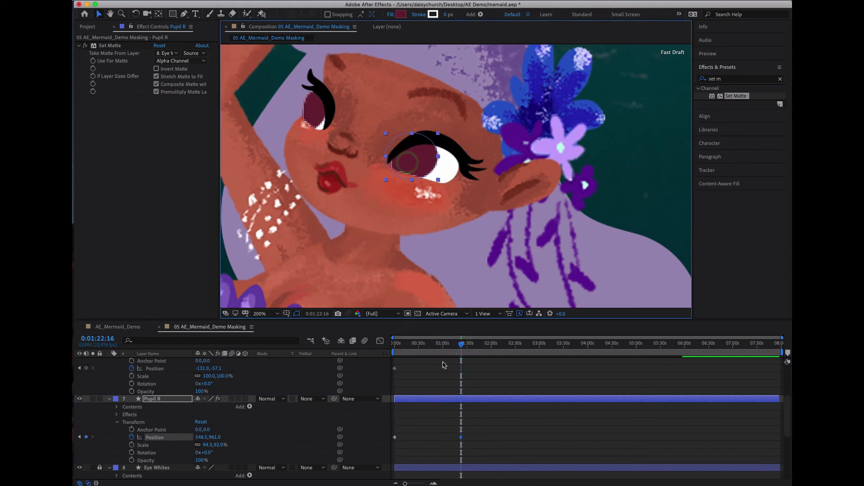
mouse_move(461, 345)
mouse_down()
mouse_move(361, 339)
mouse_move(498, 337)
mouse_move(378, 334)
mouse_move(471, 335)
mouse_up()
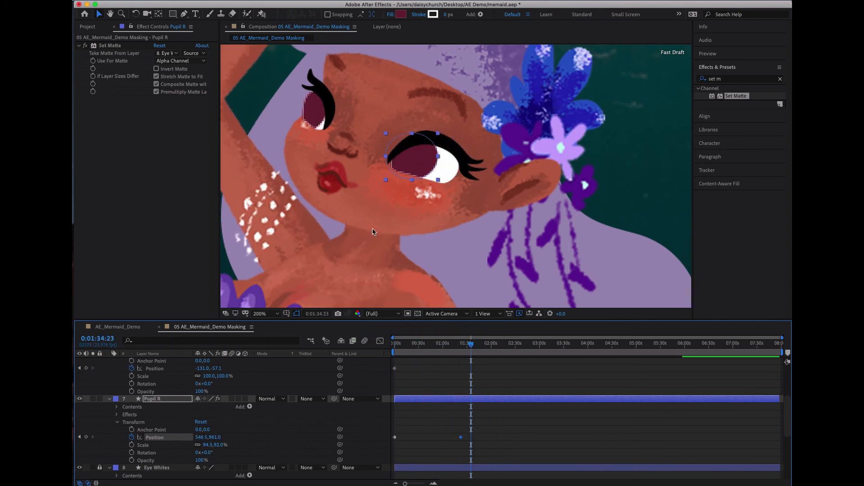
Collapse the Transform properties of the Pupil L and Pupil R layers
scroll(126, 430, up, 2)
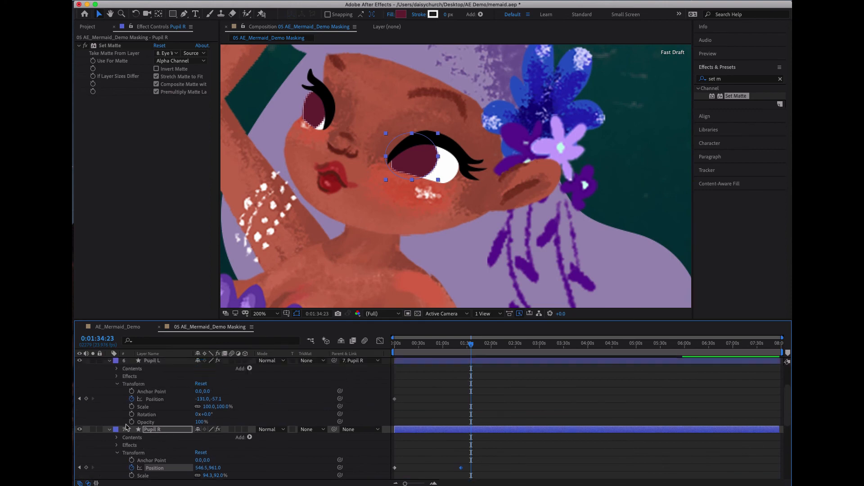
click(117, 384)
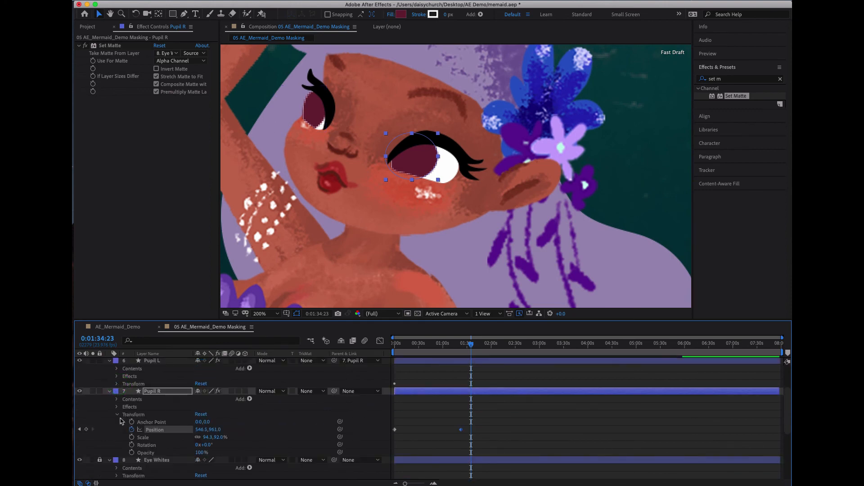
click(117, 414)
scroll(115, 411, up, 2)
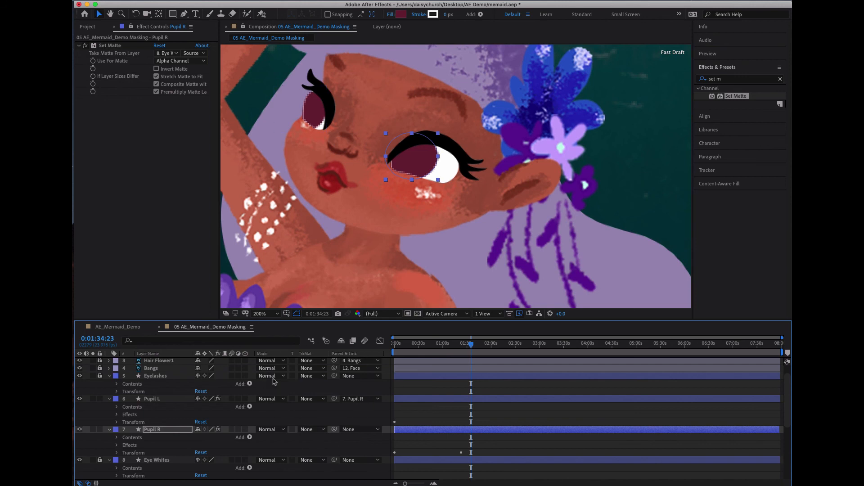
Check which timeline columns are enabled, such as Modes and Parent & Link, and leave the selection as is
right_click(366, 355)
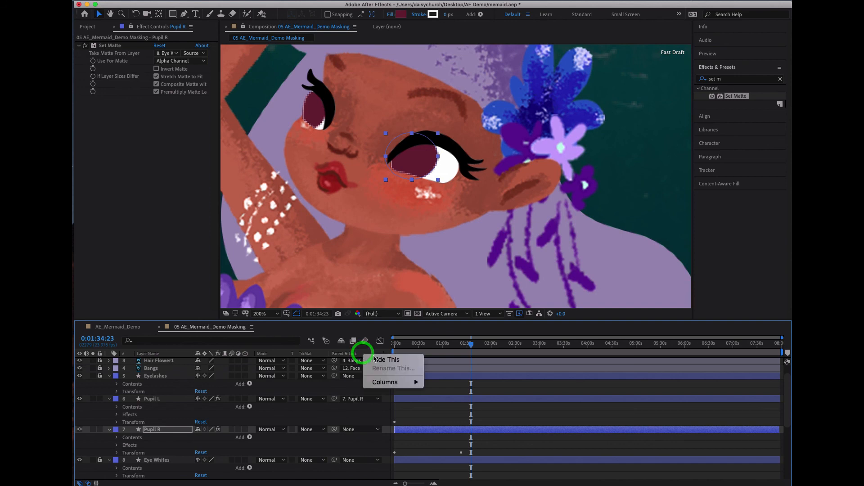
mouse_move(402, 382)
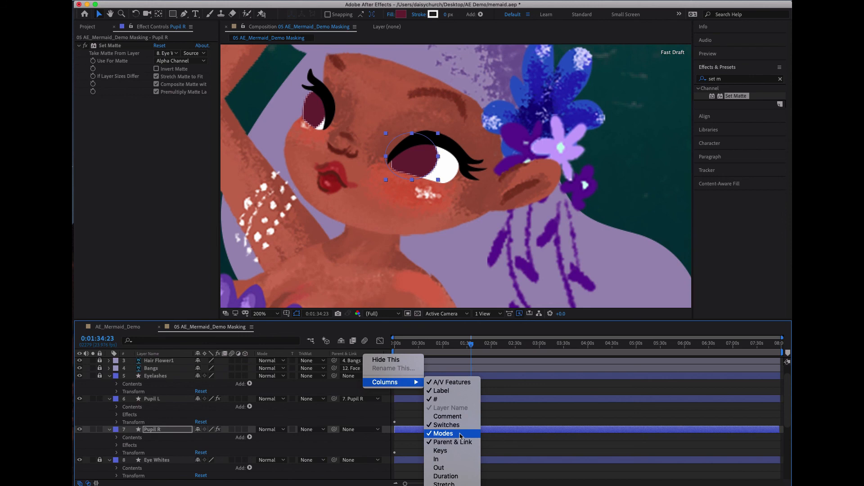
click(509, 418)
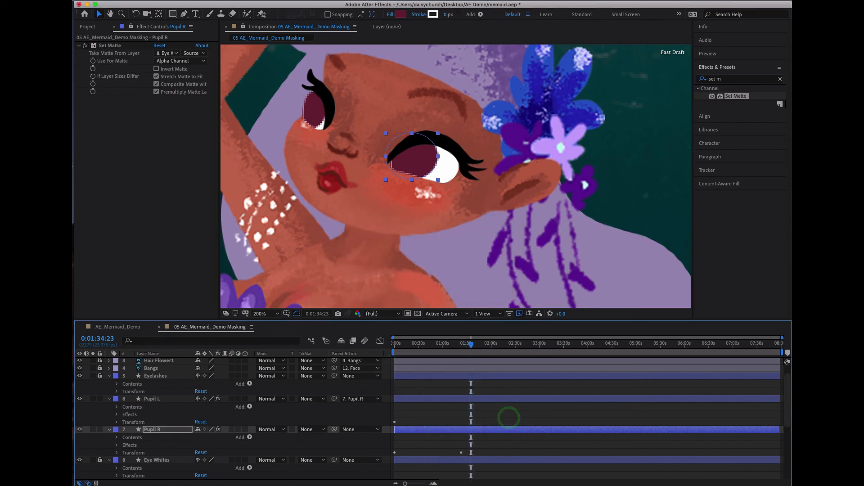